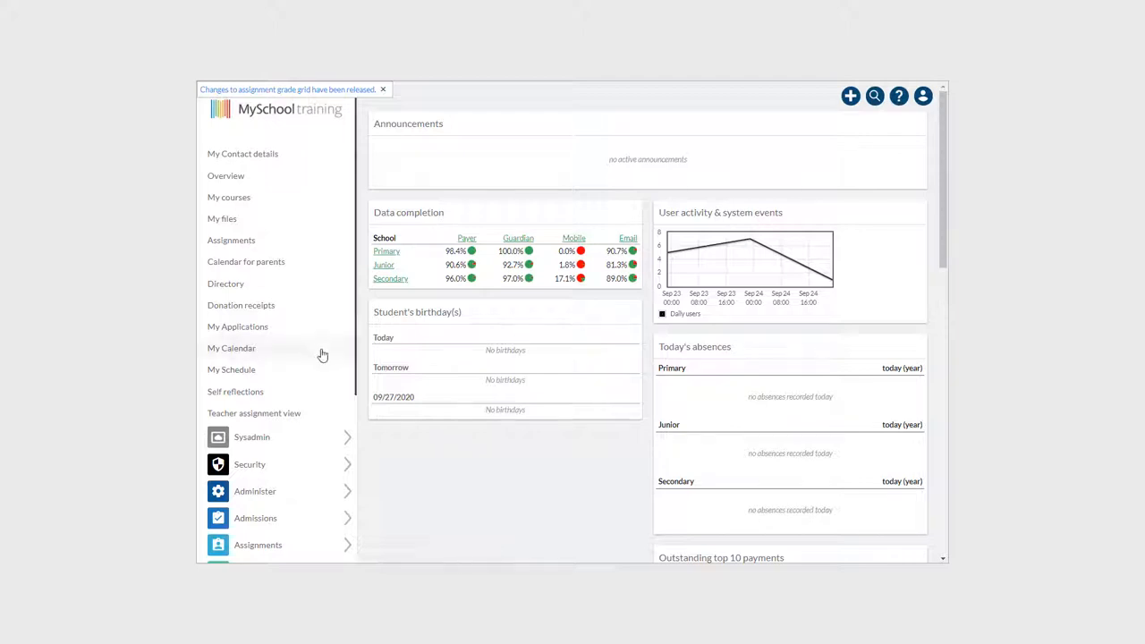
Step: Open the assignment configuration page to review the calculation methods and grade scales
scroll(320, 357, down, 3)
click(308, 393)
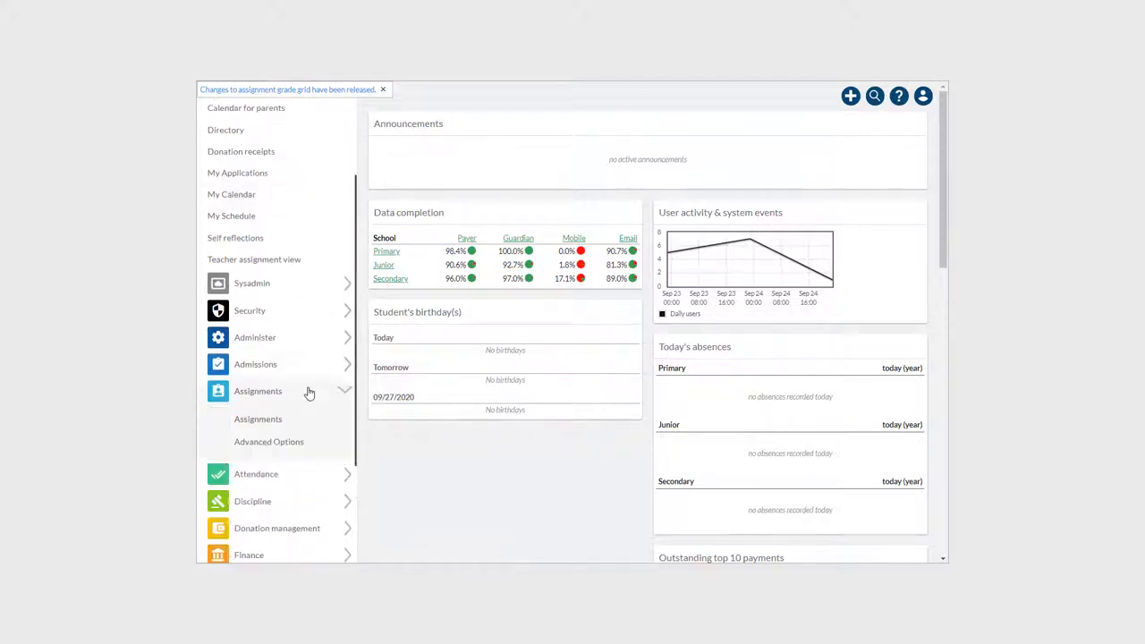
scroll(309, 392, down, 1)
click(308, 391)
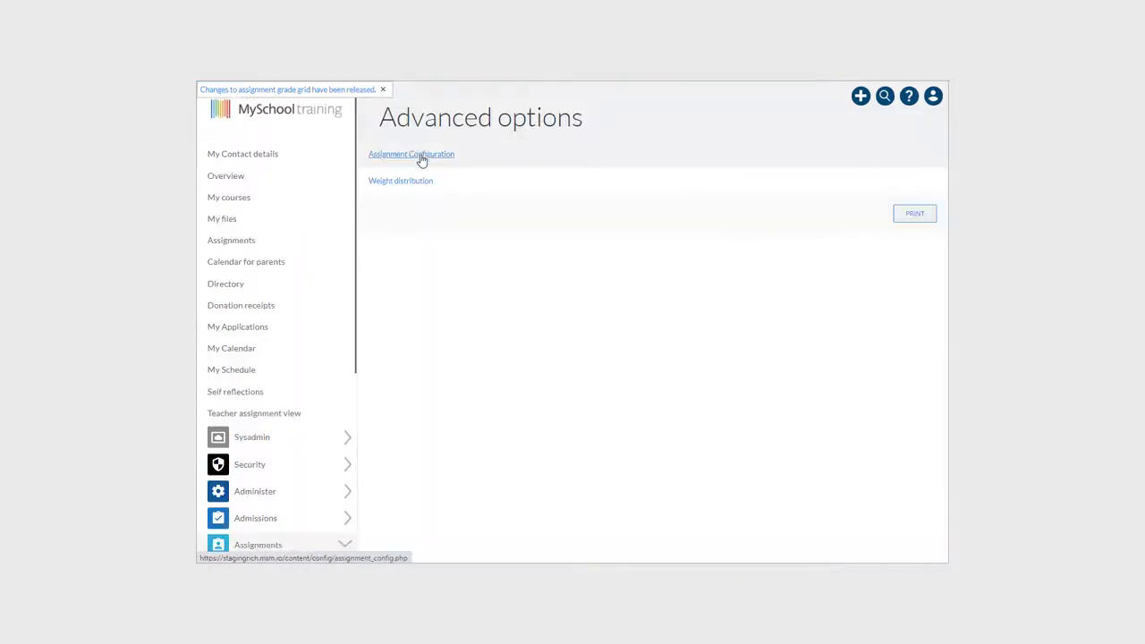
click(419, 156)
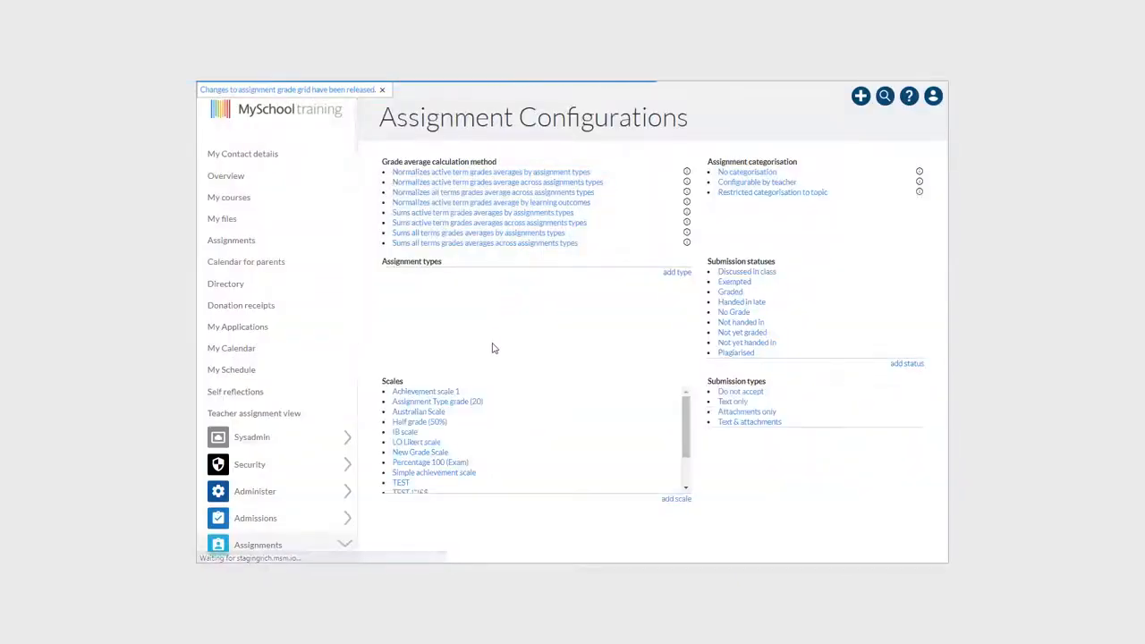
click(433, 459)
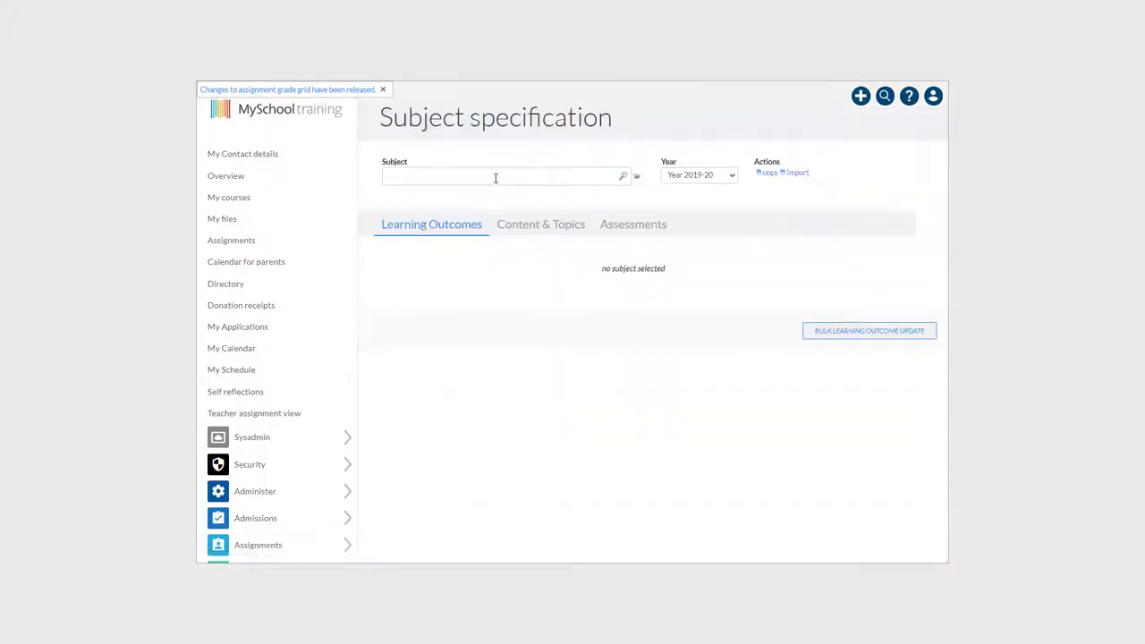
Step: Load the English 9 subject specification and expand its Listening & speaking learning outcomes
click(496, 178)
text(english)
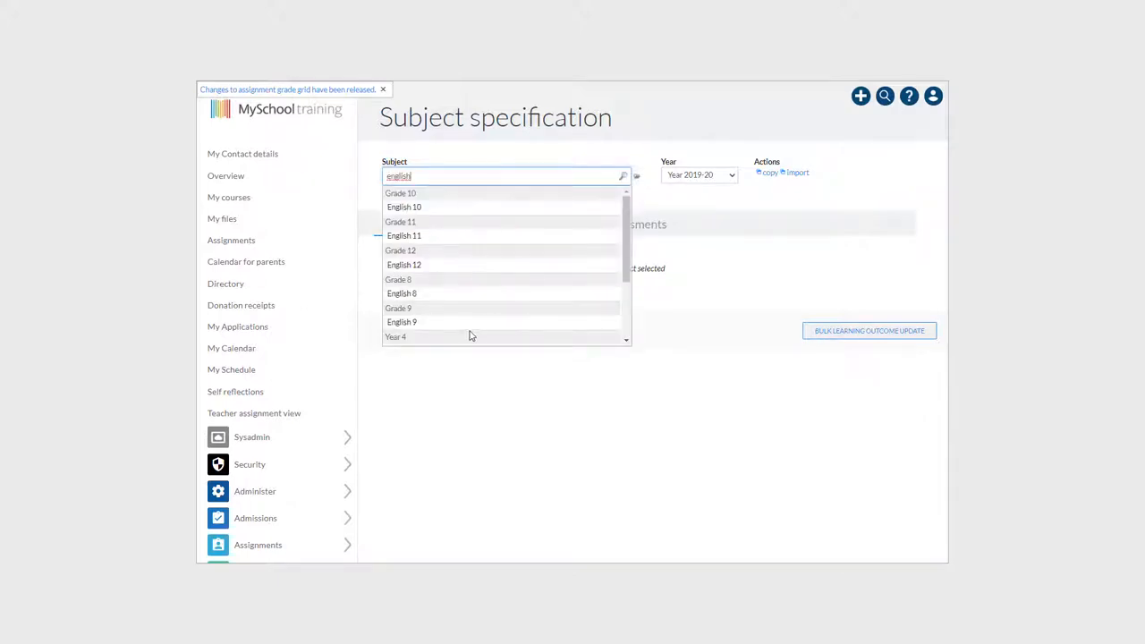
click(488, 327)
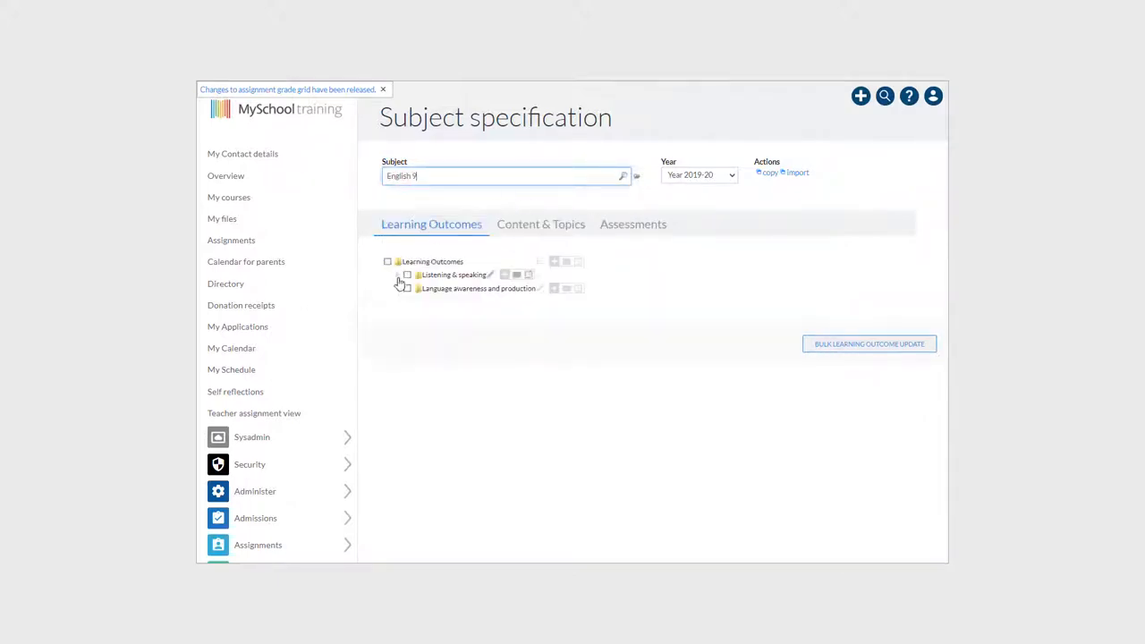
click(400, 278)
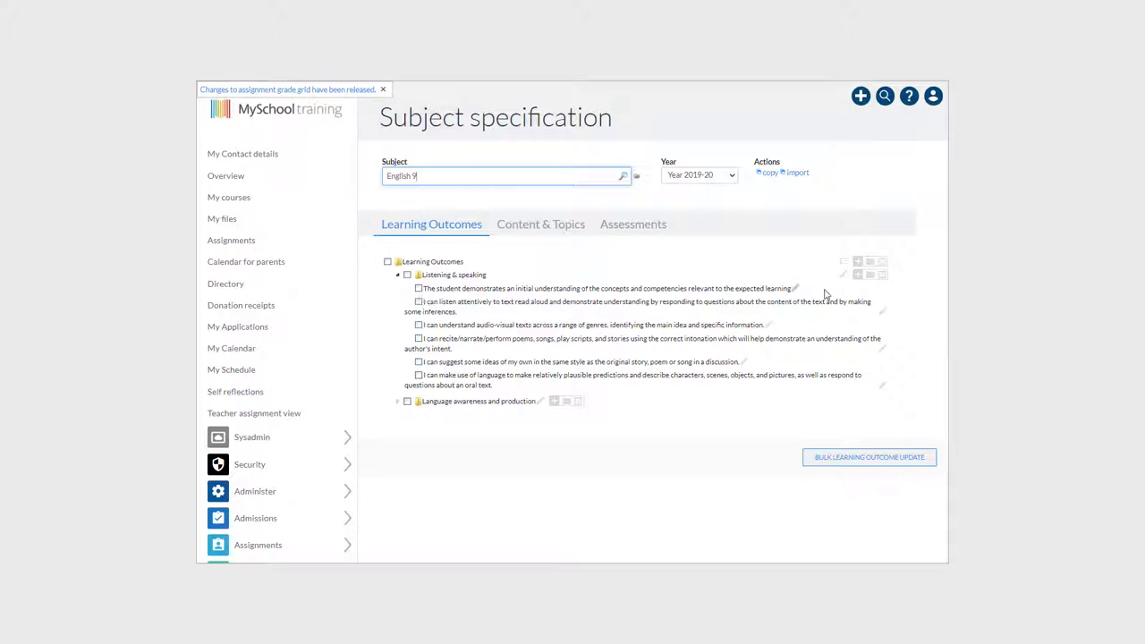
Step: Inspect the details of the first Listening & speaking learning outcome and the scales available for it
click(794, 289)
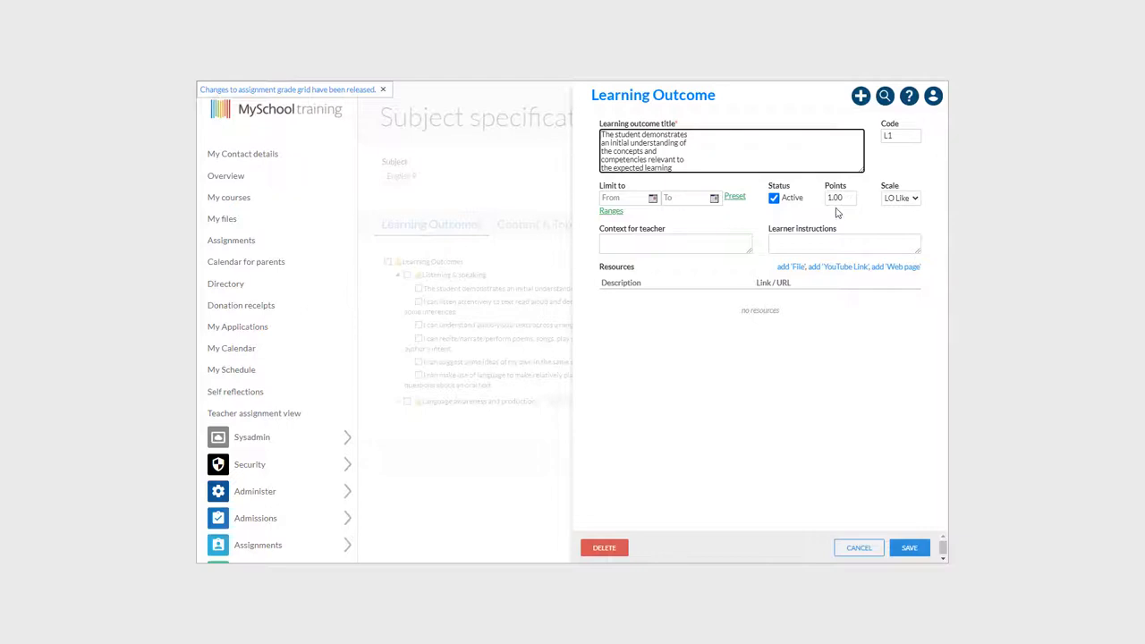
click(914, 200)
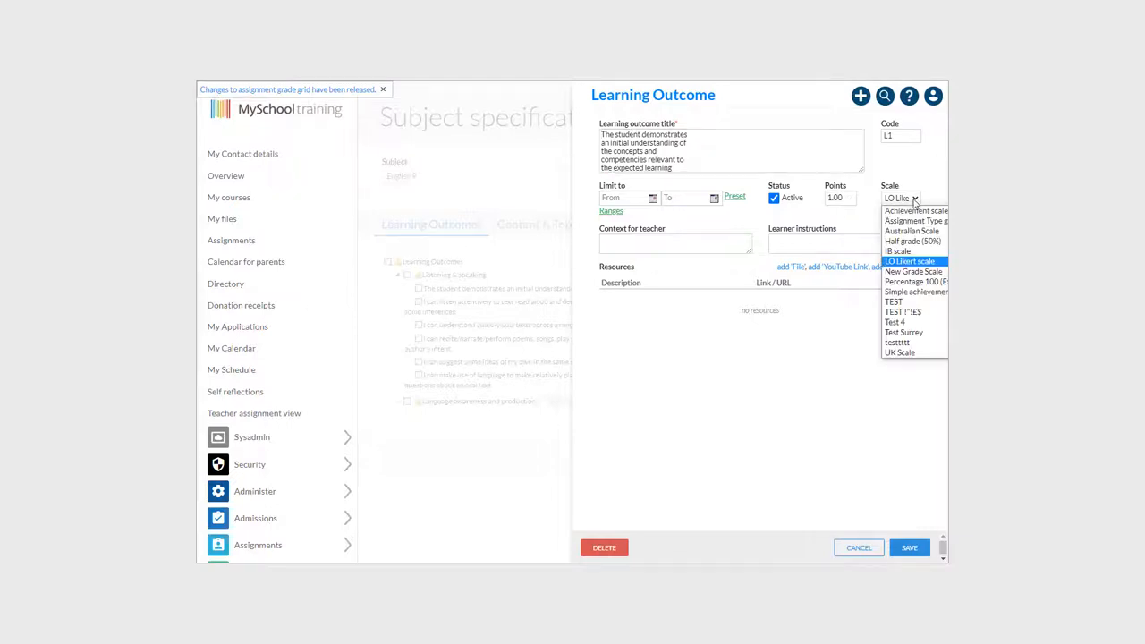
click(860, 225)
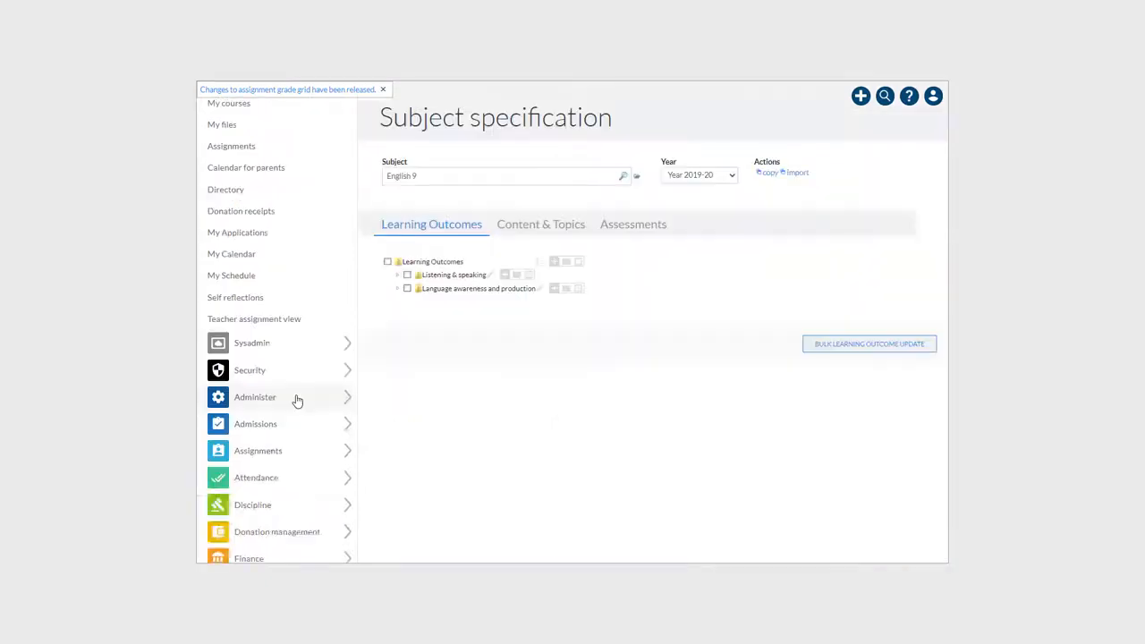
Step: Open the English 9 subject record from subject management in the advanced administration options
click(295, 398)
scroll(294, 519, down, 2)
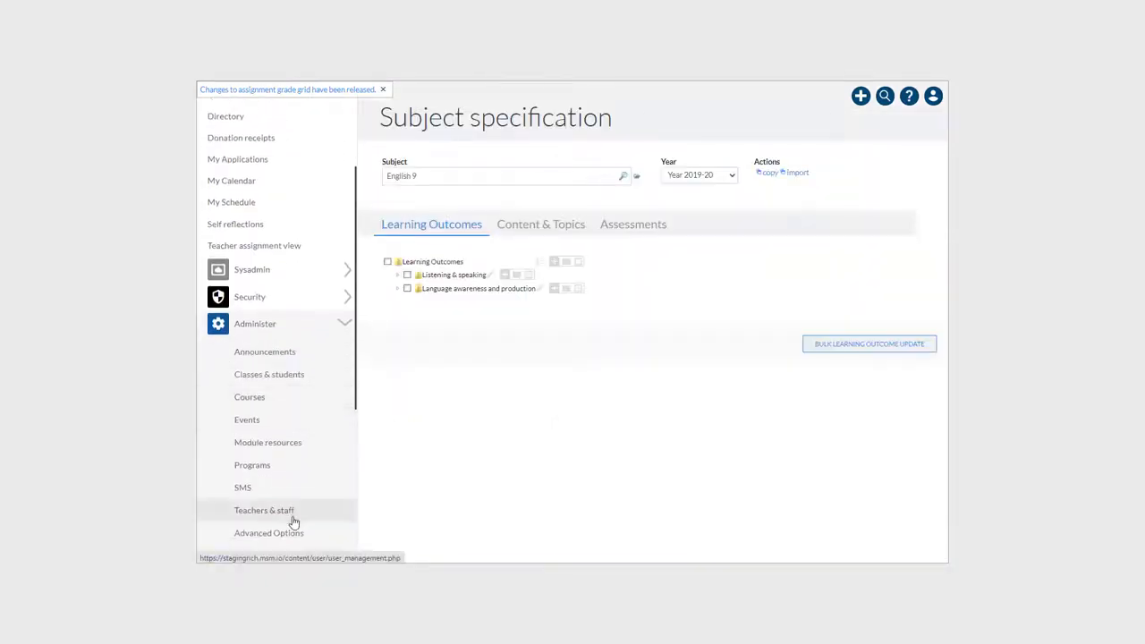
click(293, 534)
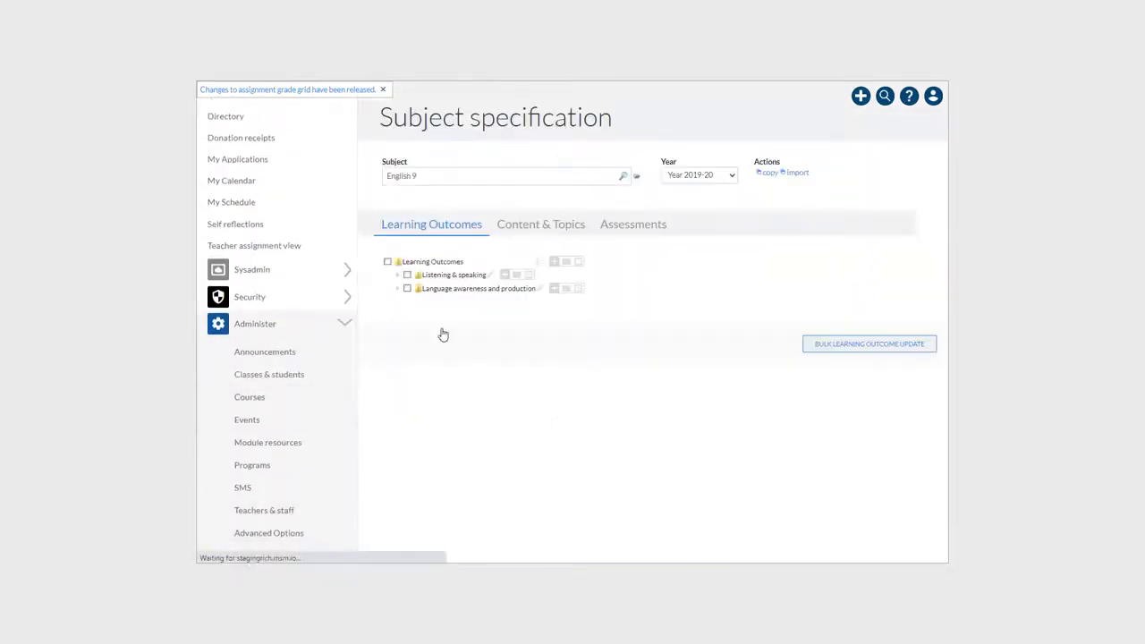
scroll(486, 297, down, 6)
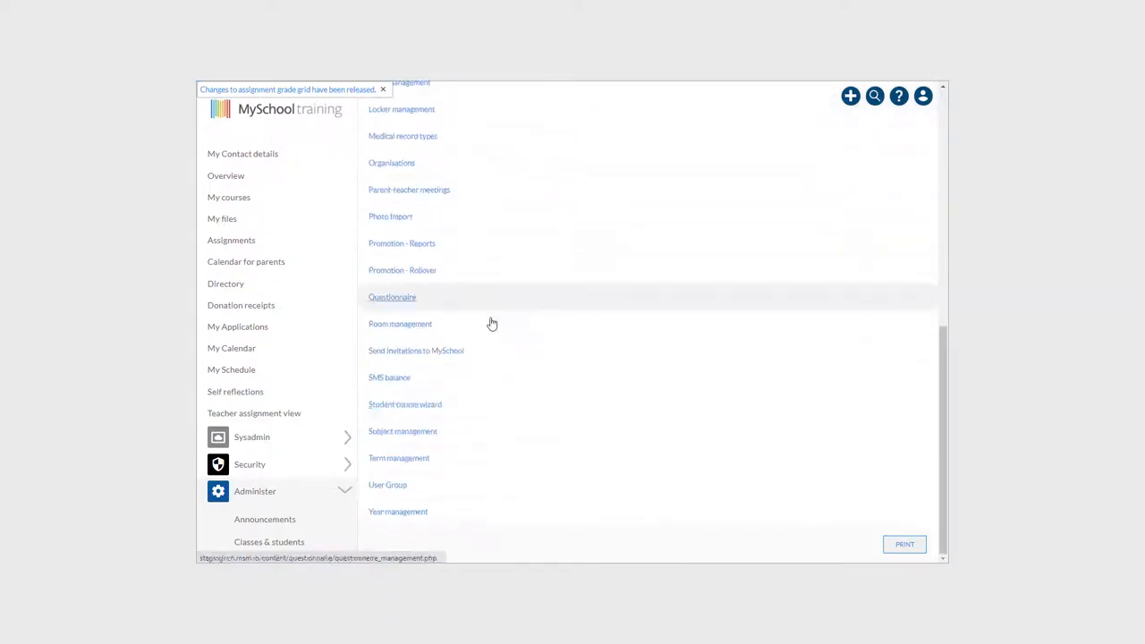
click(427, 417)
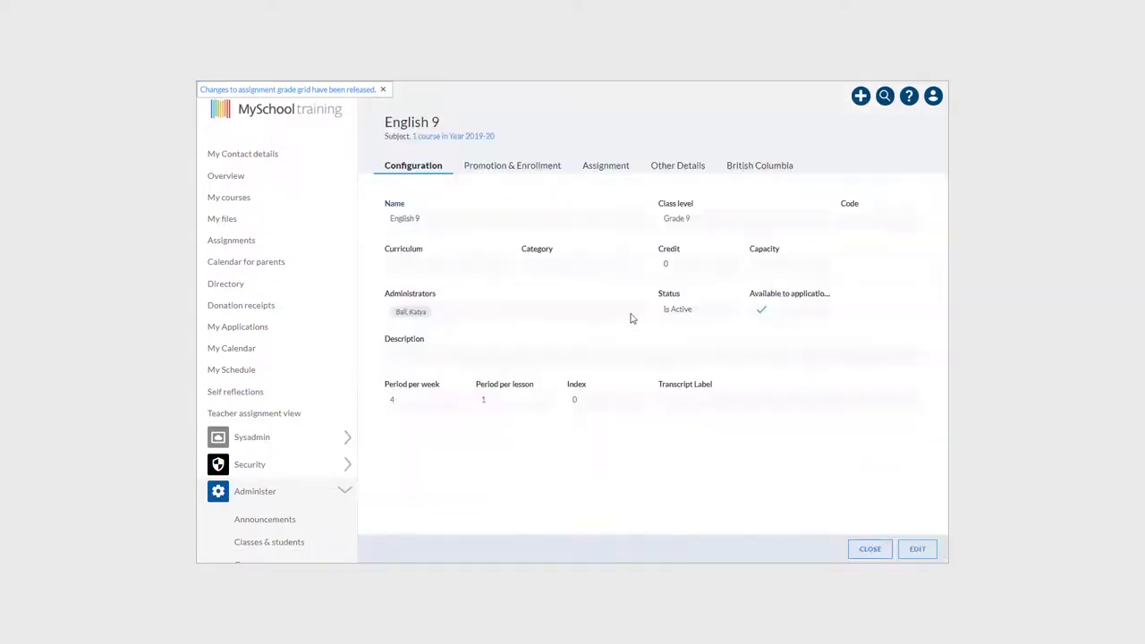
Step: Enable continuous assessment in the assignment settings of the English 9 subject
click(610, 171)
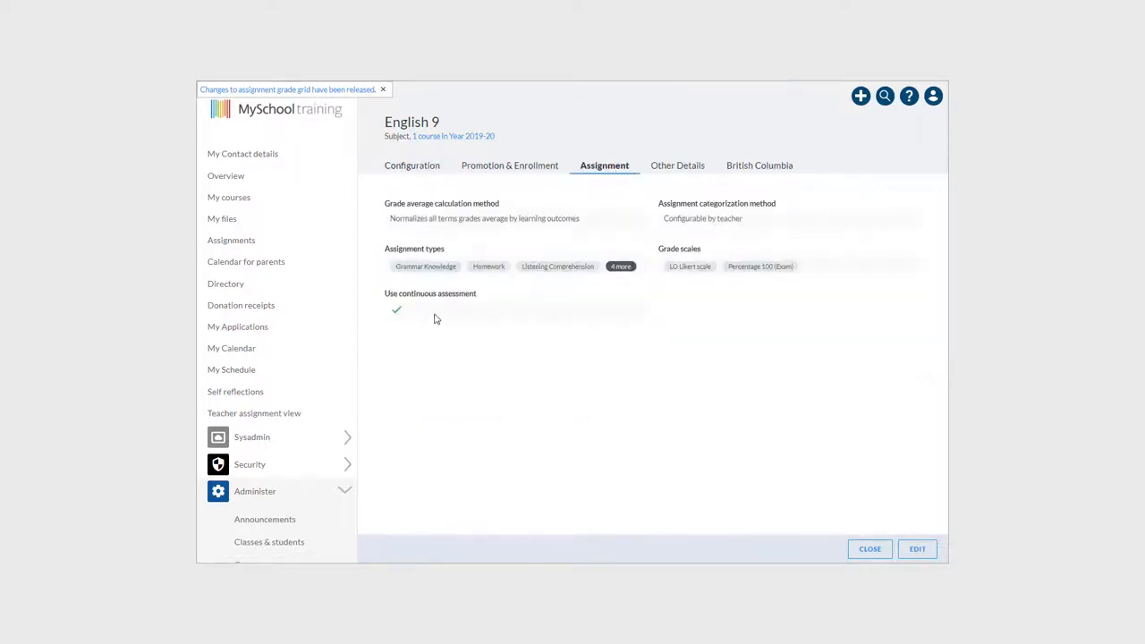
click(918, 548)
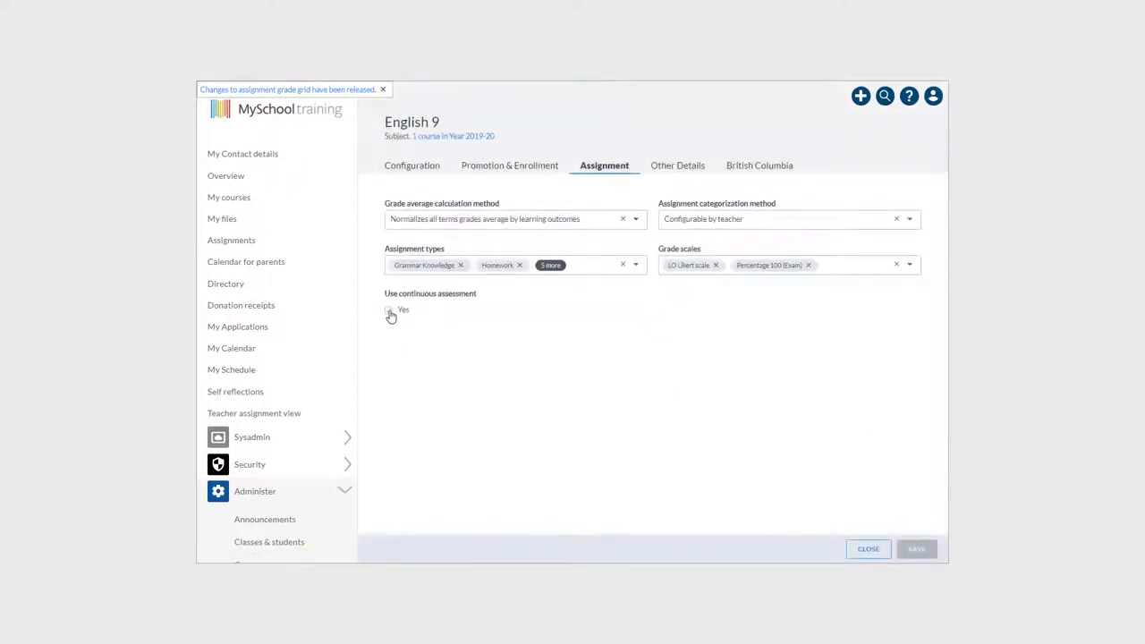
click(388, 311)
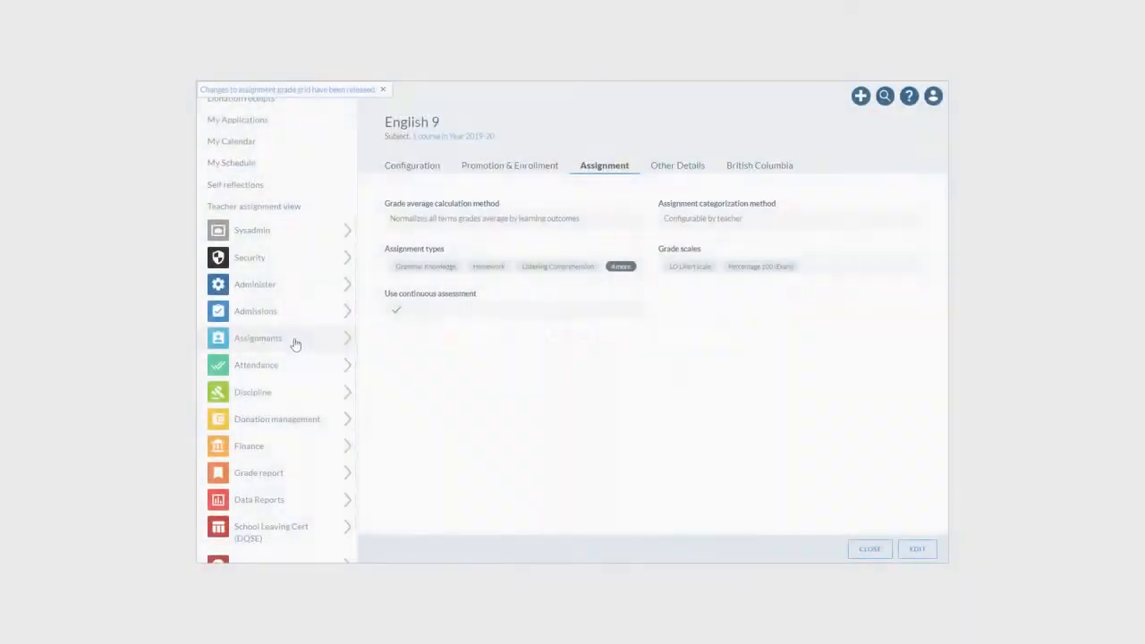
Step: Open the English 9A grade grid for Term 1 and view it grouped by learning outcomes
click(296, 343)
click(295, 368)
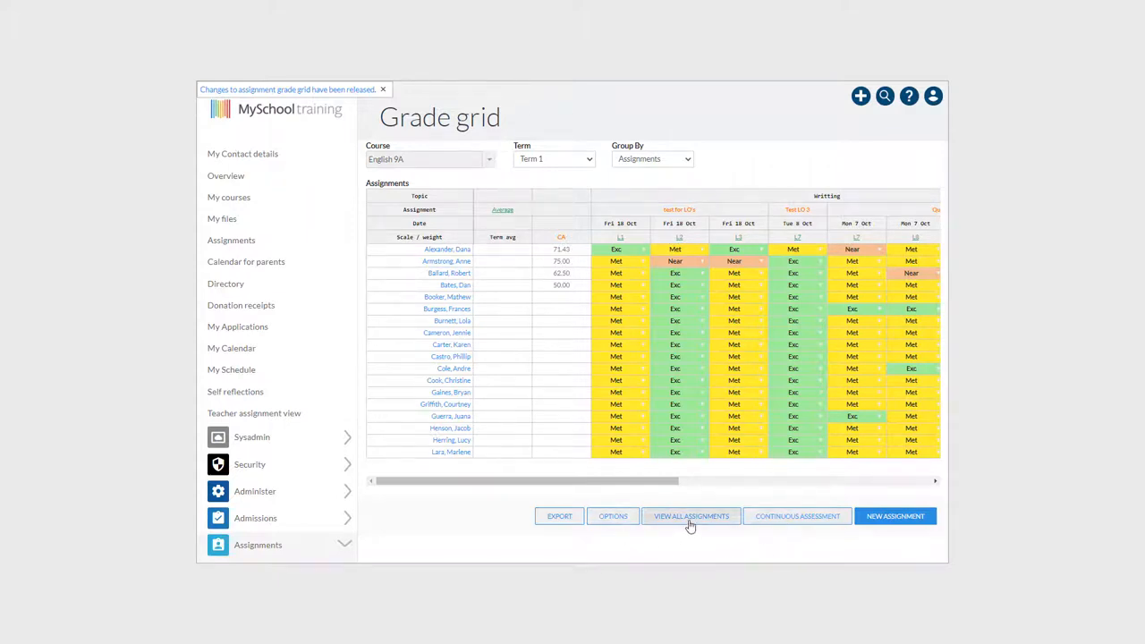
click(689, 162)
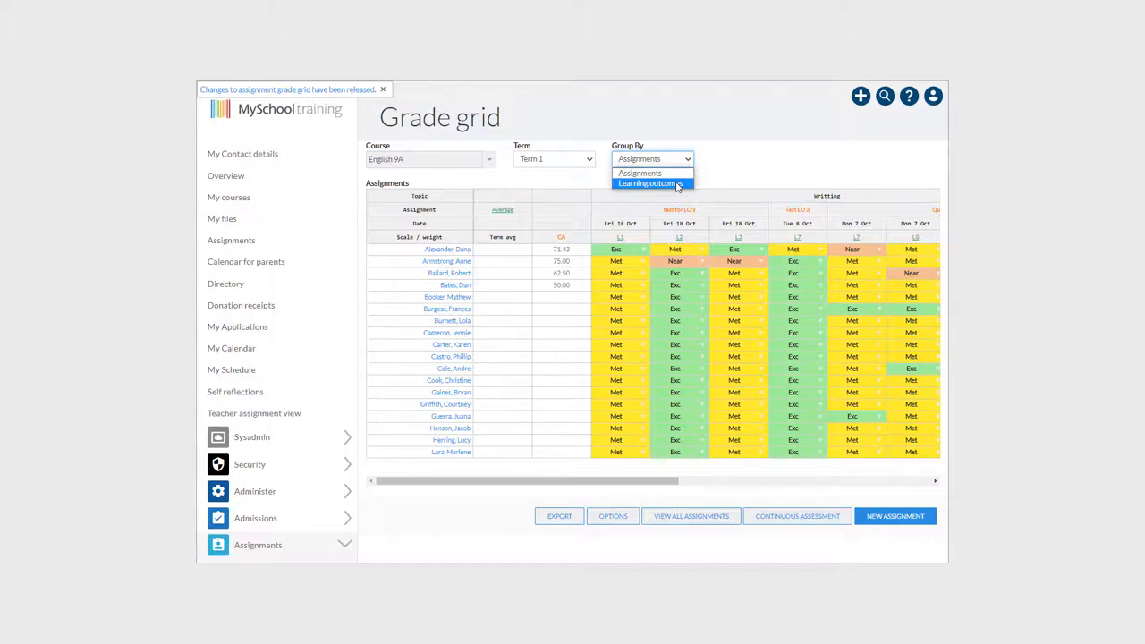
click(678, 185)
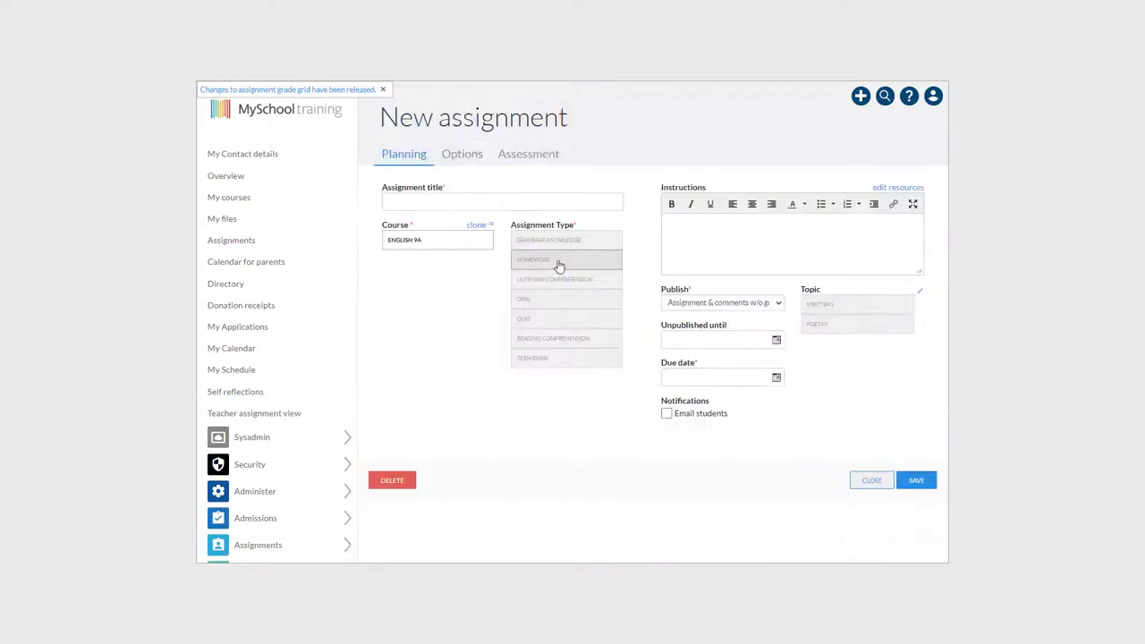
Step: Plan a new Homework assignment titled "Test for LO 5" under the Writting topic, publishing Assignment & grades
click(555, 260)
click(471, 203)
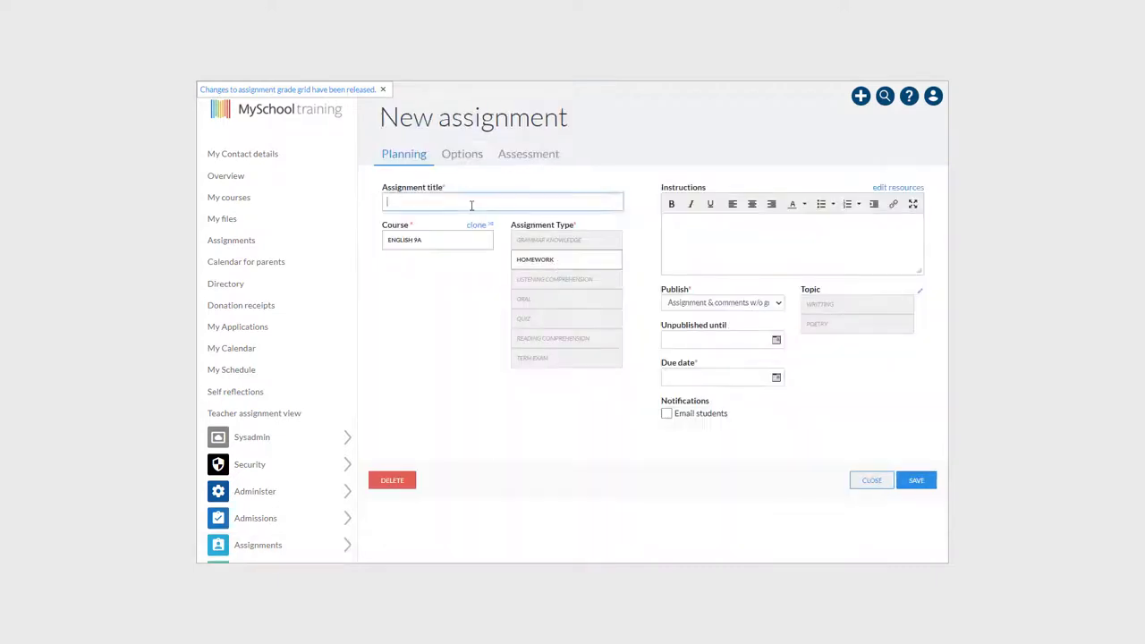
text(Test for LO 5)
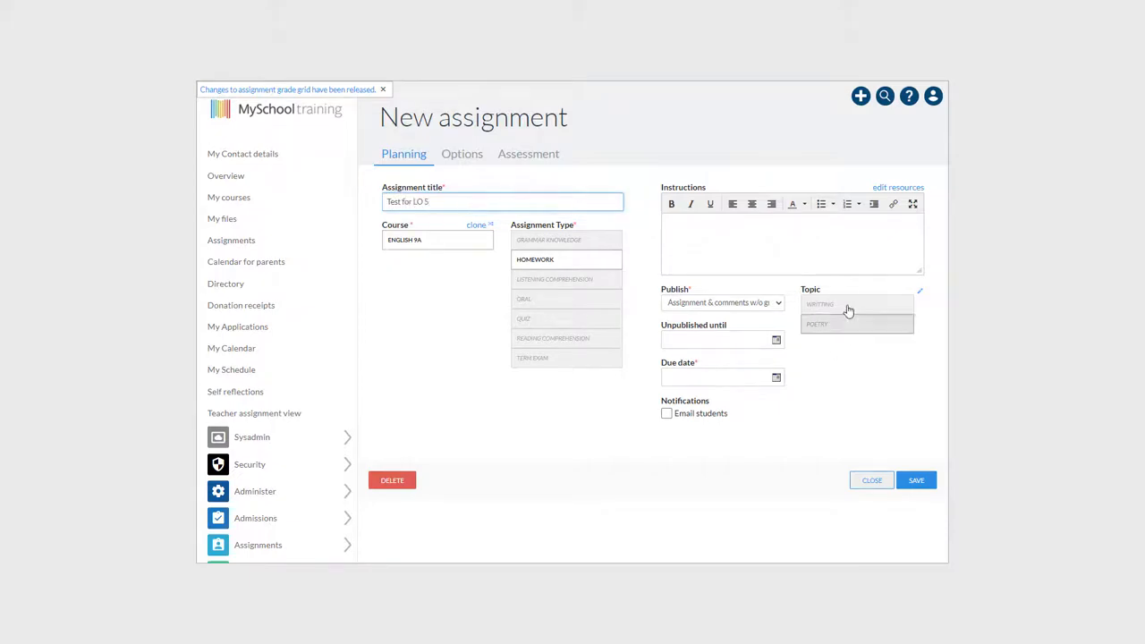
click(843, 305)
click(779, 303)
click(725, 335)
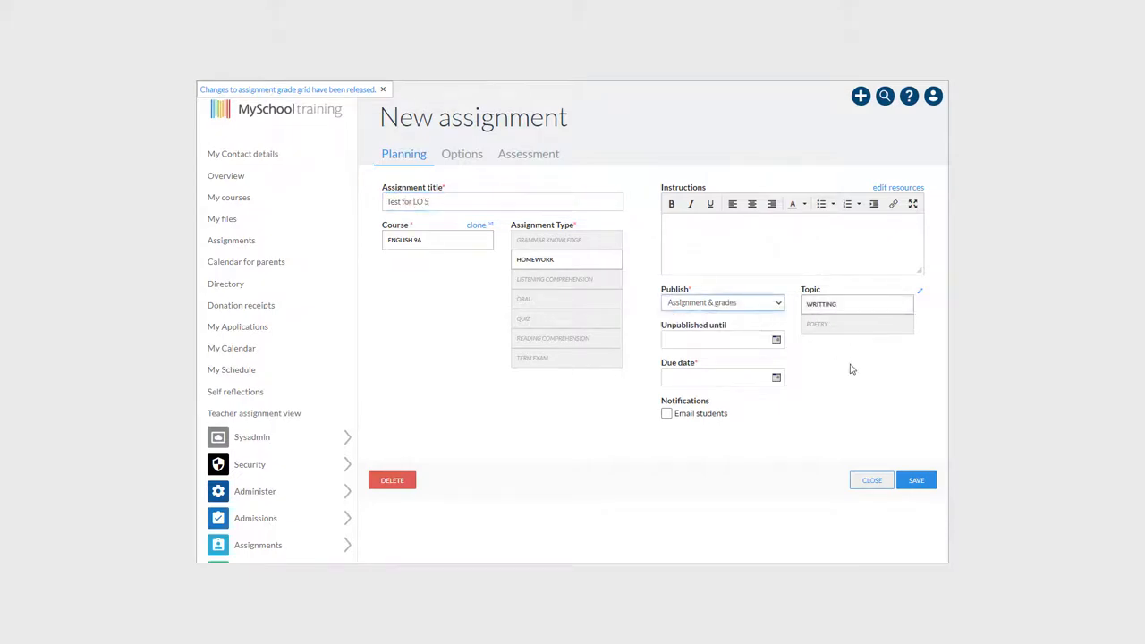
Step: Set the assignment's due date to 10/15/2019
click(757, 378)
click(756, 398)
click(757, 181)
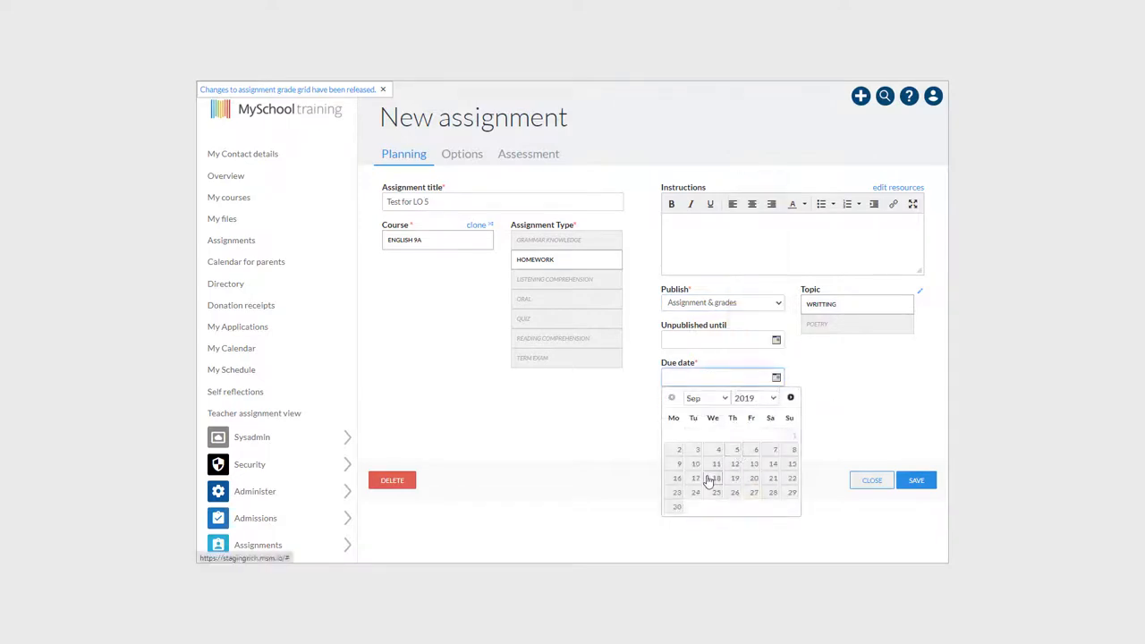
click(791, 399)
click(696, 465)
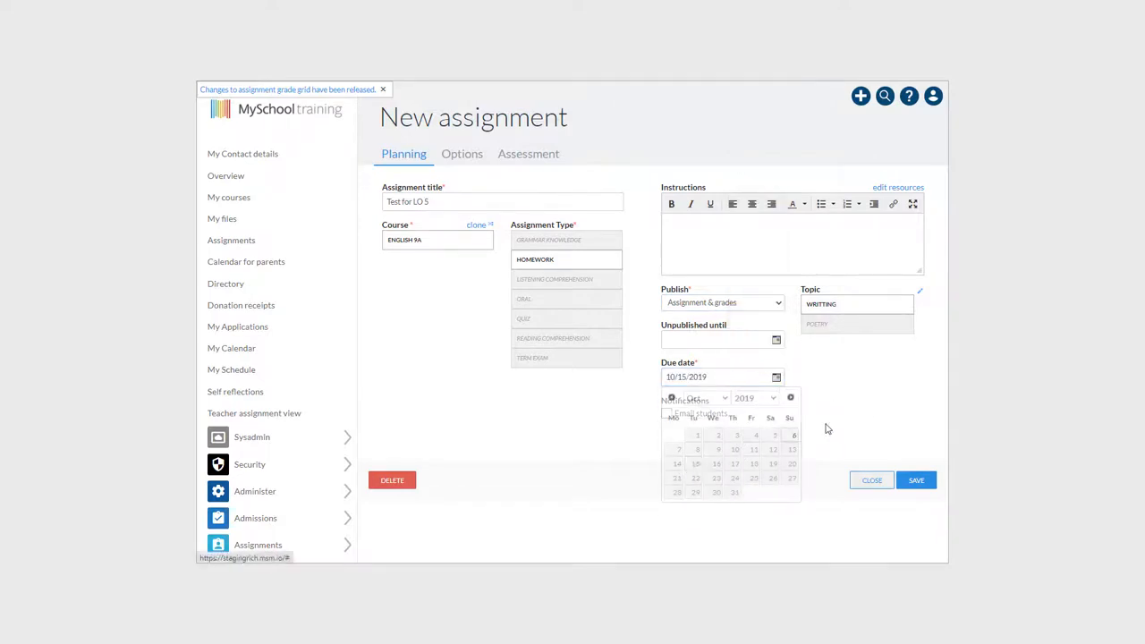
Step: Link the first two Listening & speaking learning outcomes to the assignment and choose its grade scale
click(464, 157)
click(389, 240)
click(402, 254)
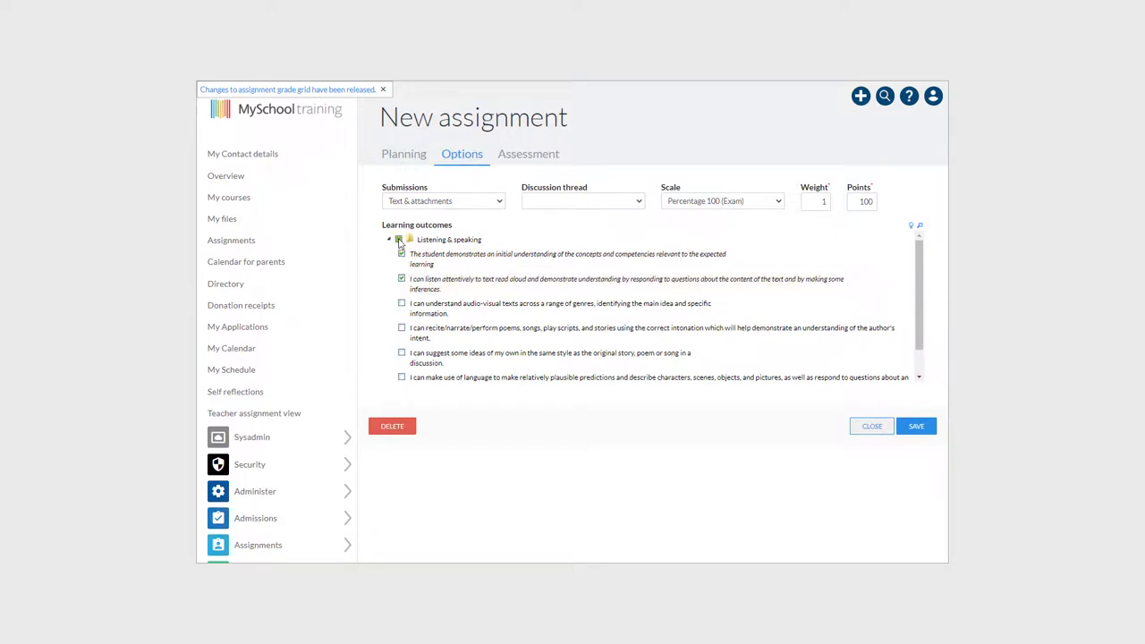
click(401, 280)
click(716, 202)
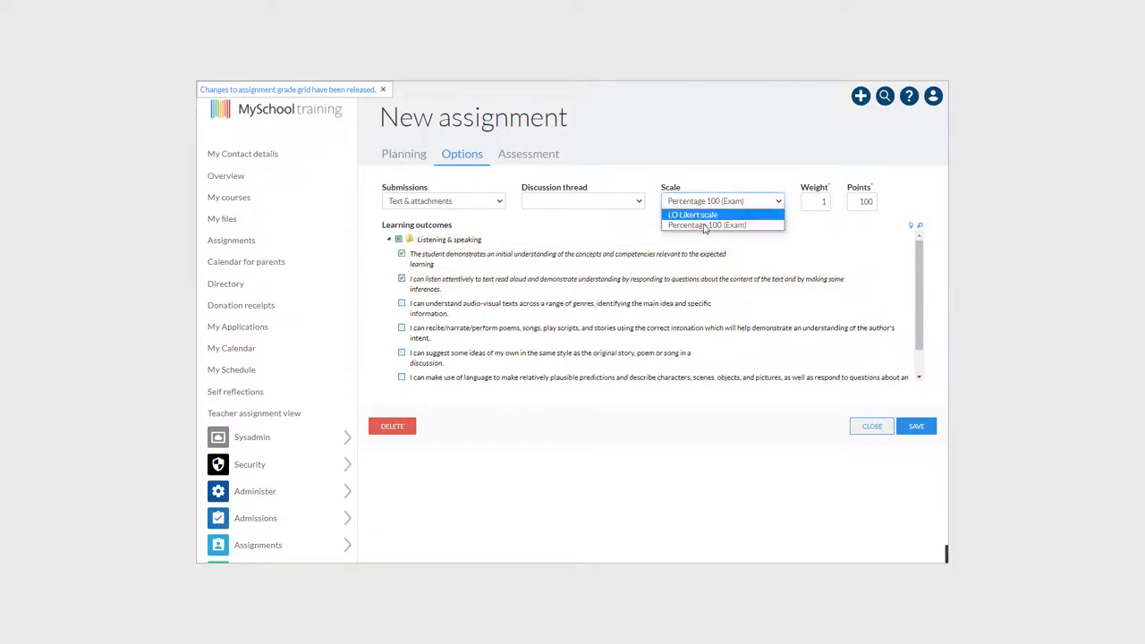
click(707, 220)
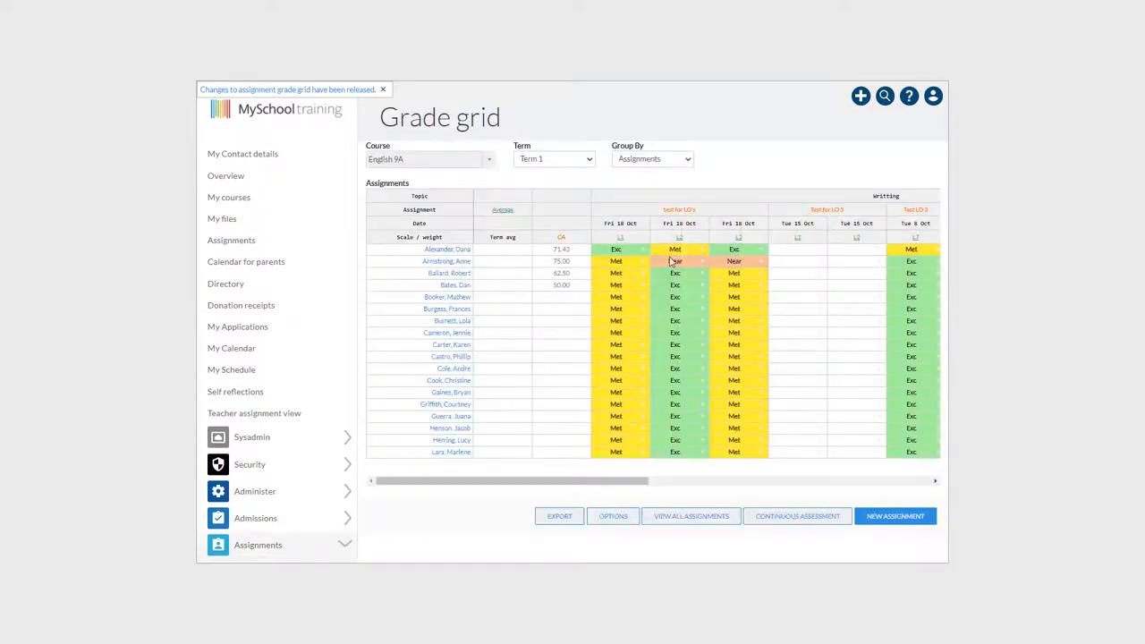
Step: Grade the first student Exc for L1 of Test for LO 5 and fill that grade down the whole class
drag(600, 483, 665, 483)
click(681, 251)
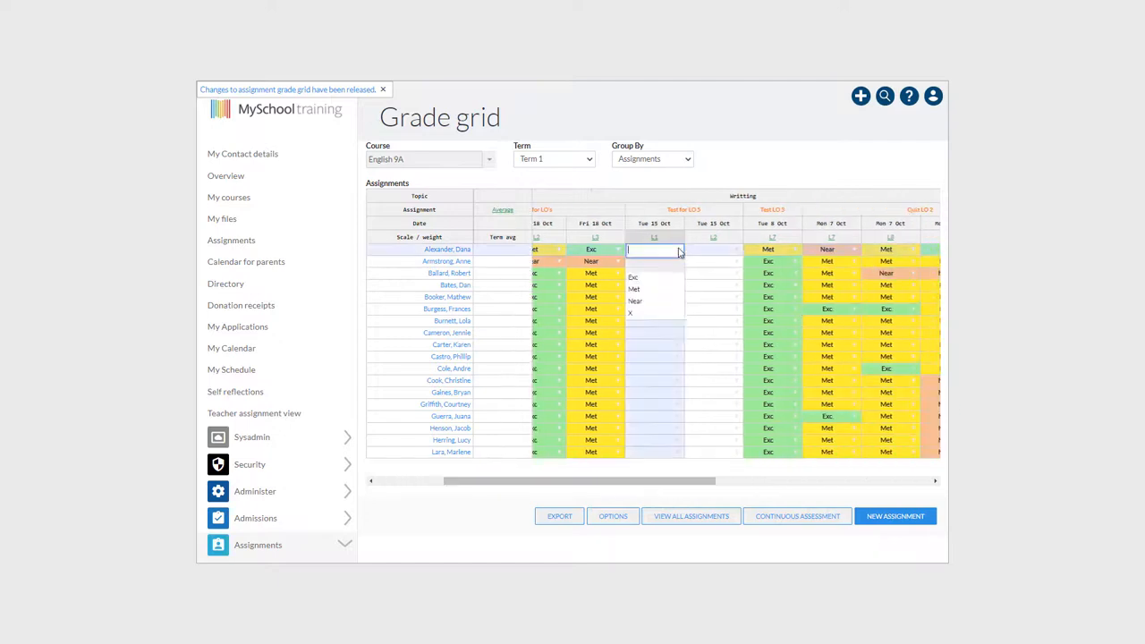
click(680, 267)
drag(684, 255, 690, 452)
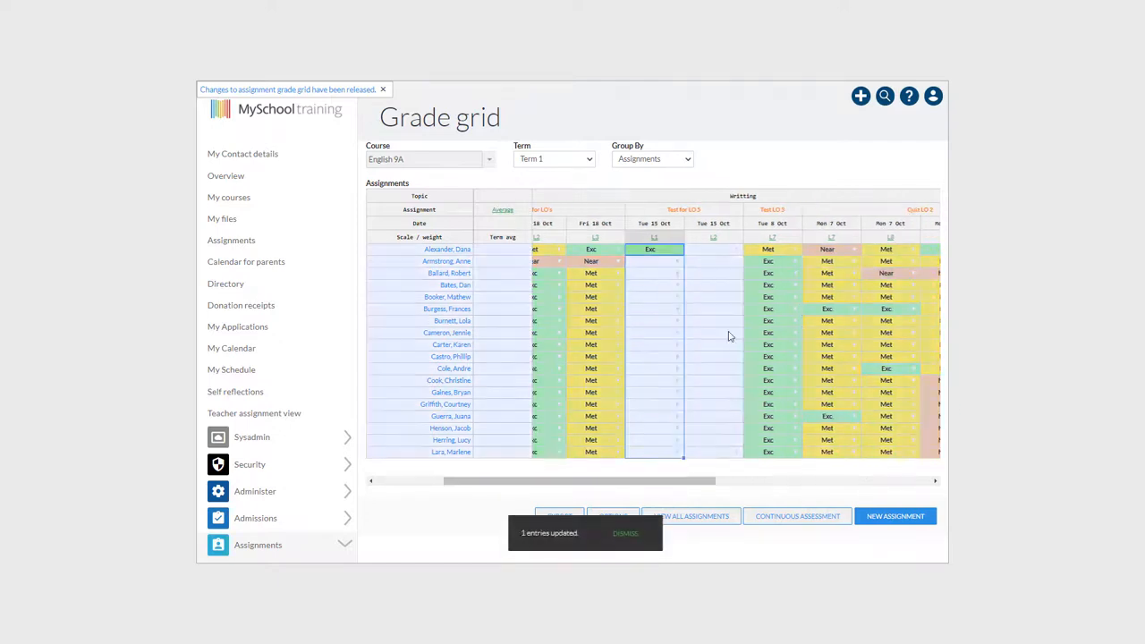
Step: Grade the first student Met for L2 of Test for LO 5 and fill that grade down the whole class
click(734, 252)
click(695, 290)
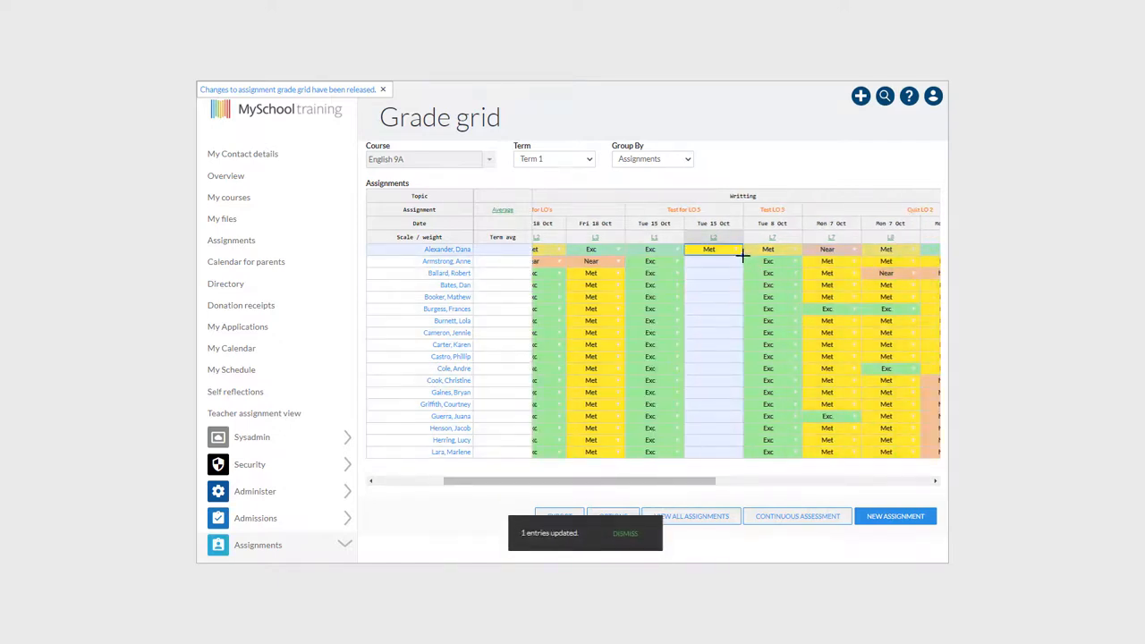
drag(739, 253, 738, 455)
Step: Group the grade grid by learning outcomes and open the class's continuous assessment
click(658, 160)
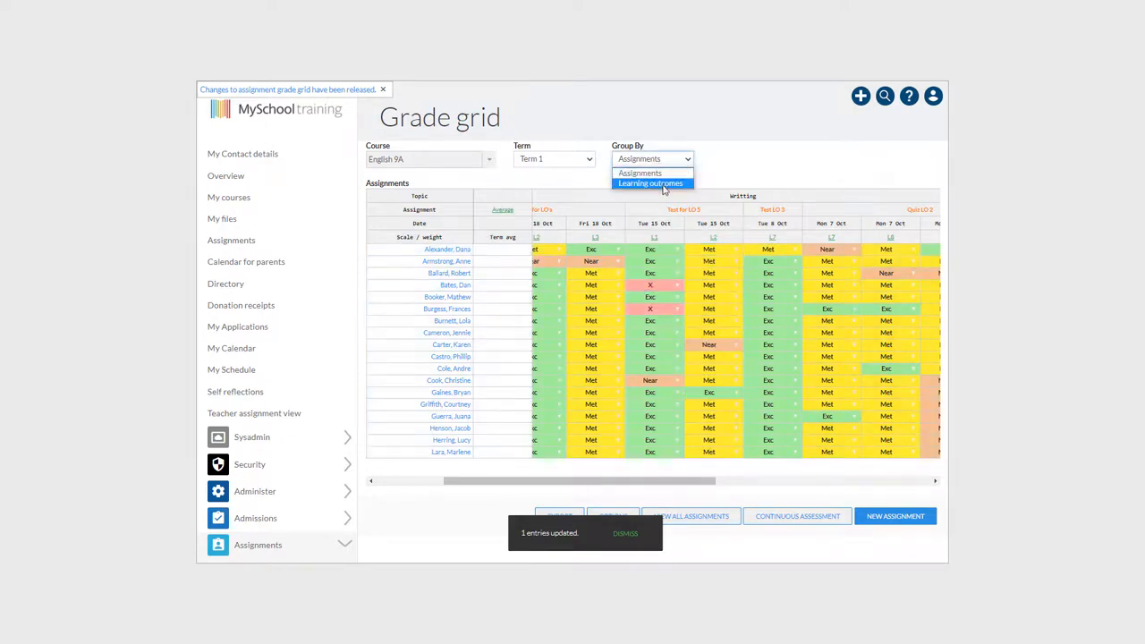
click(663, 185)
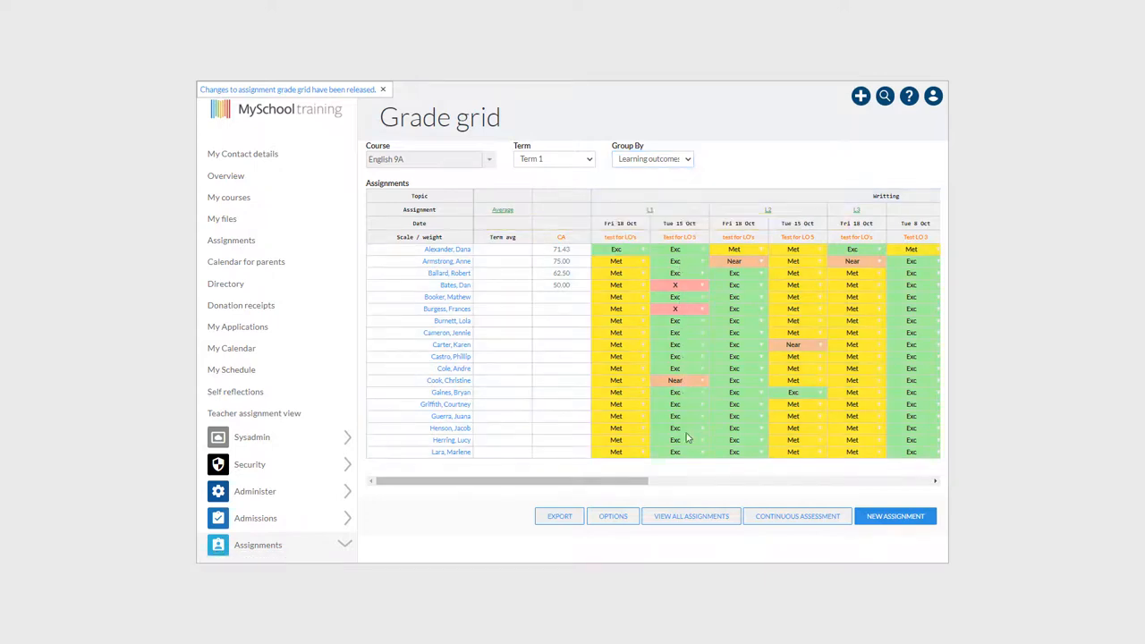
click(802, 516)
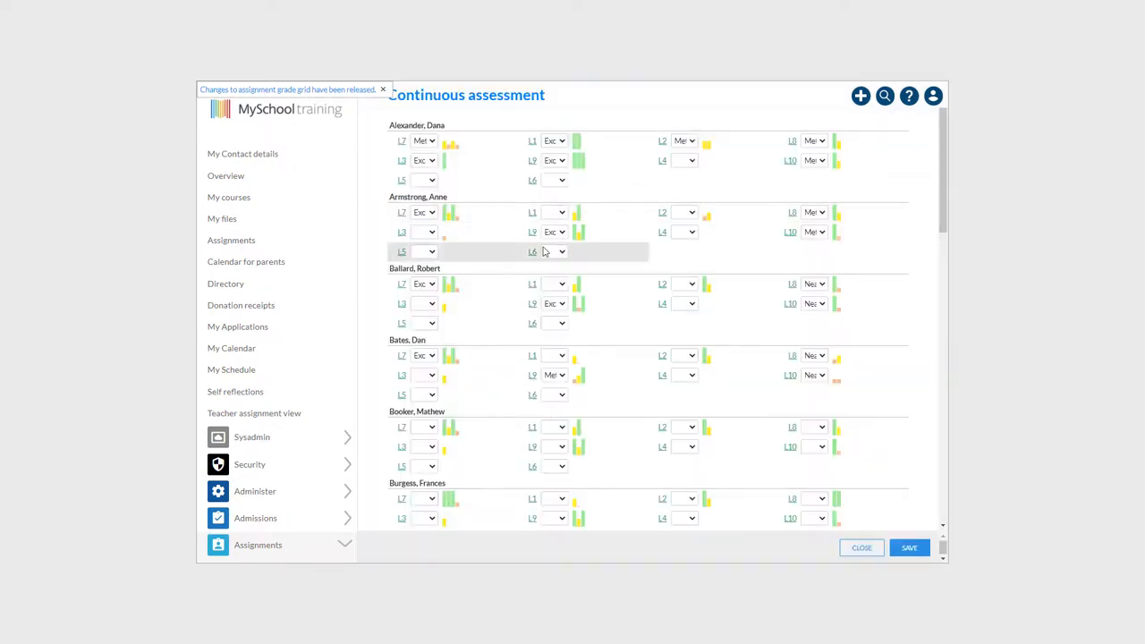
Step: Save continuous assessment grades for the fifth student: Exc for L7, L2, L8 and L9, Met for L1, L3 and L10
scroll(542, 255, down, 3)
mouse_move(445, 313)
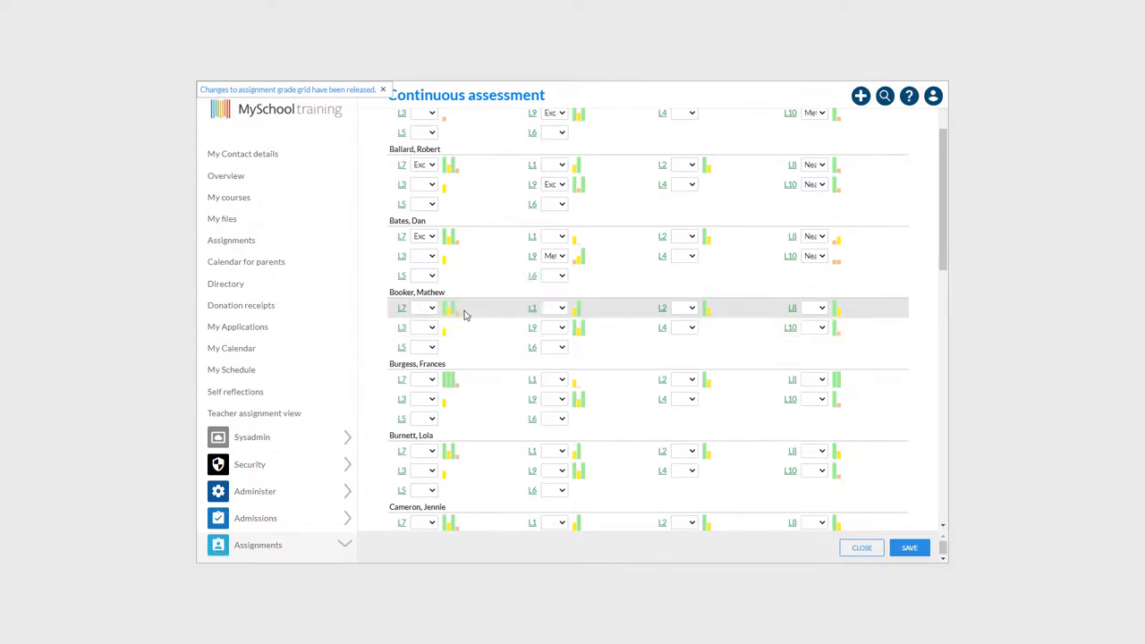
click(433, 311)
click(438, 331)
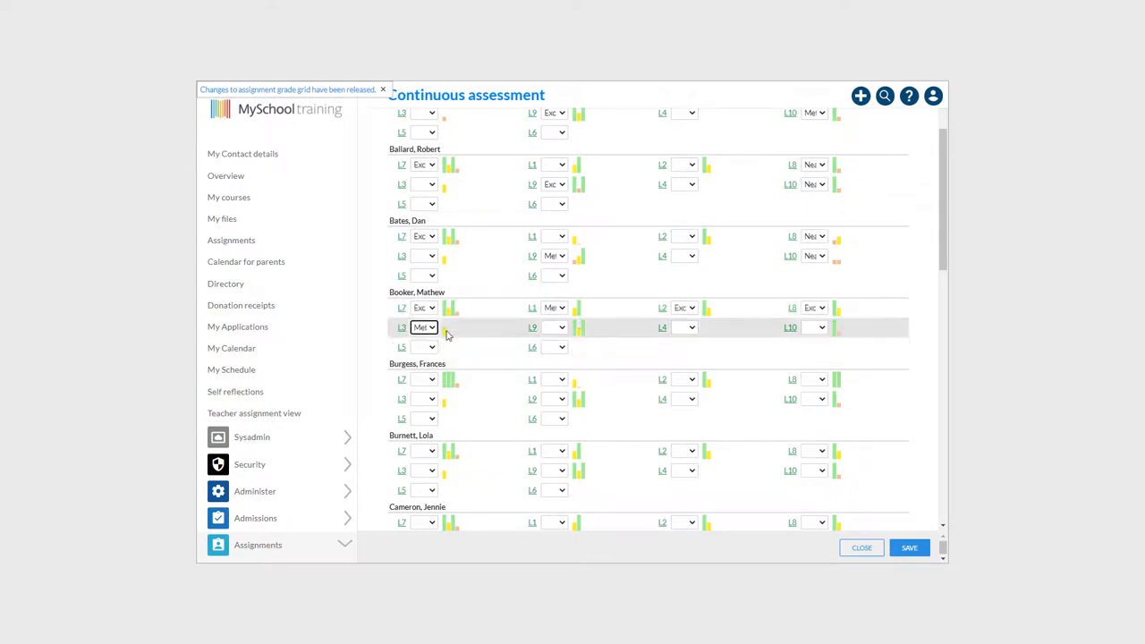
click(556, 328)
click(570, 351)
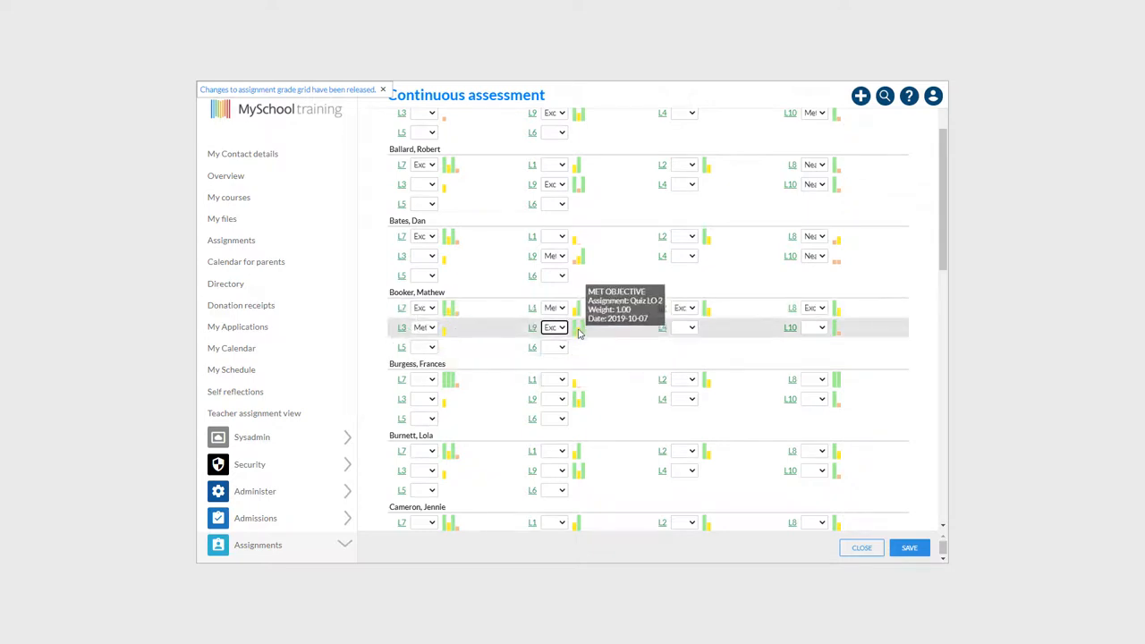
click(822, 327)
click(828, 361)
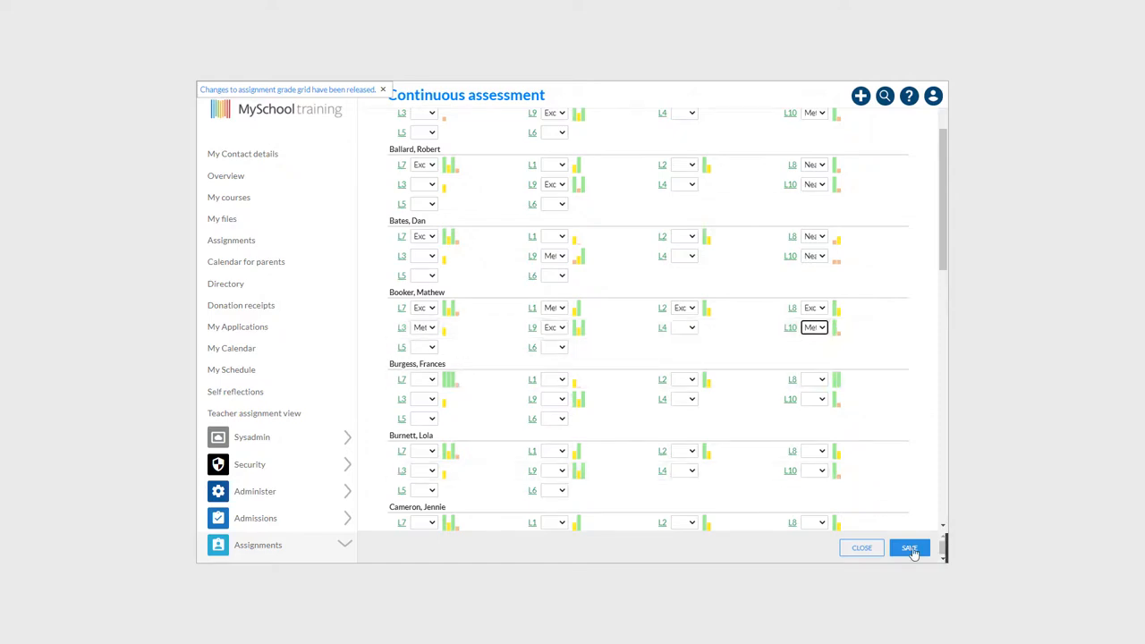
click(909, 548)
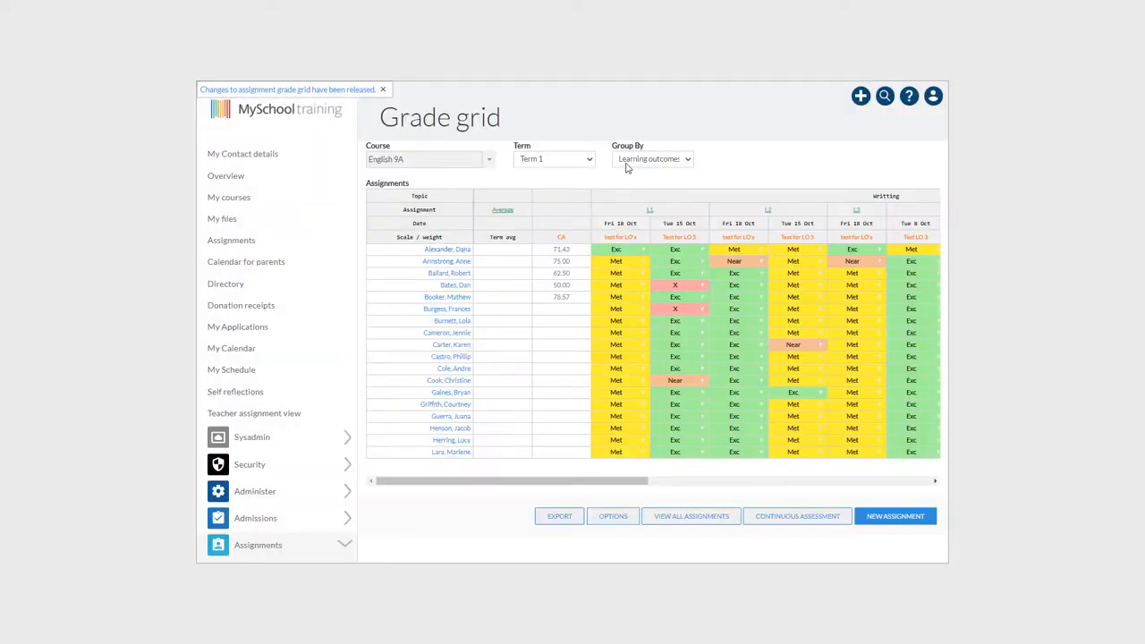
click(580, 301)
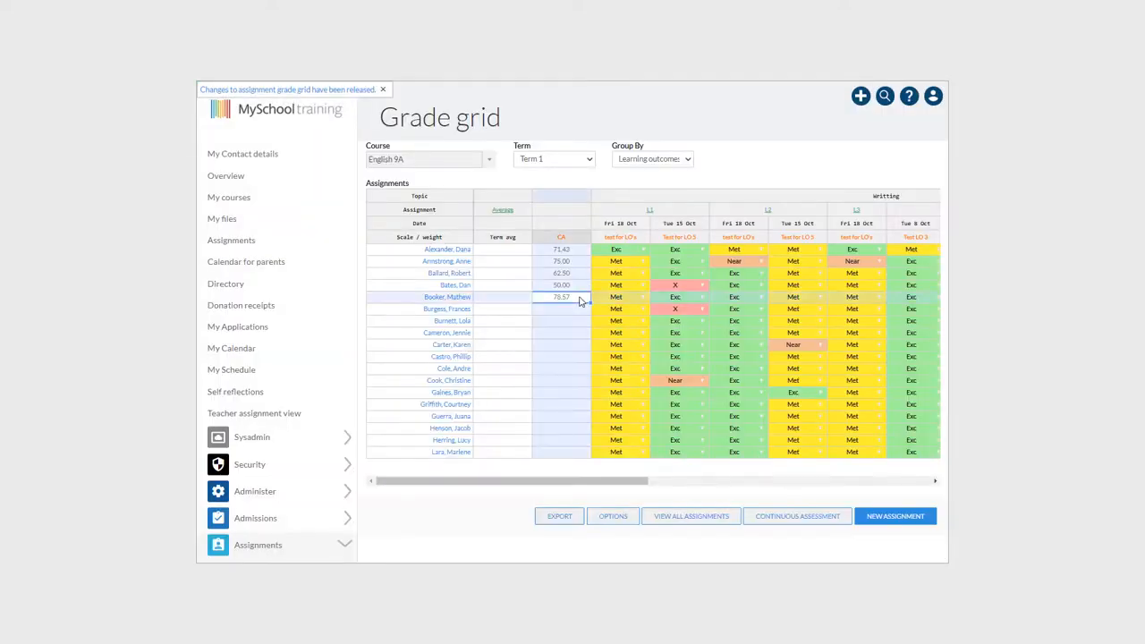